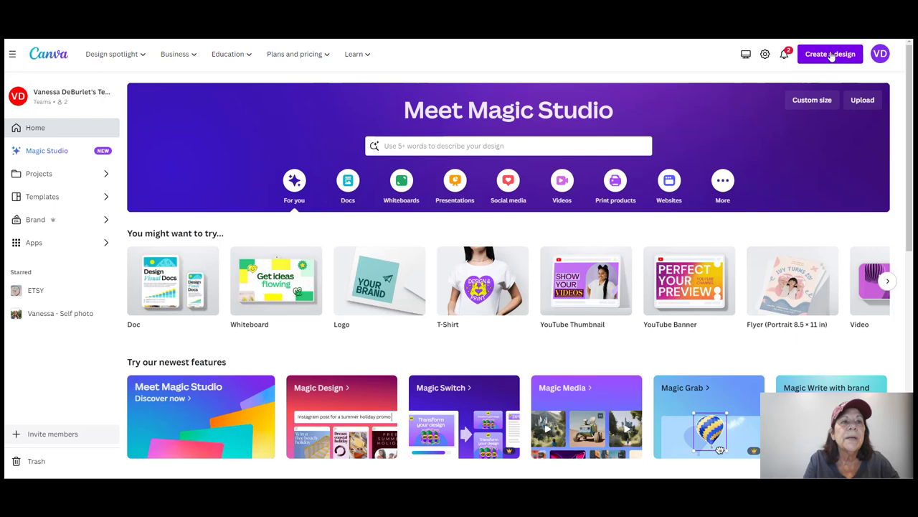
Search 'end screen for youtube' and start a blank Ending Card YouTube Video (1920 × 1080 px) design.
click(831, 56)
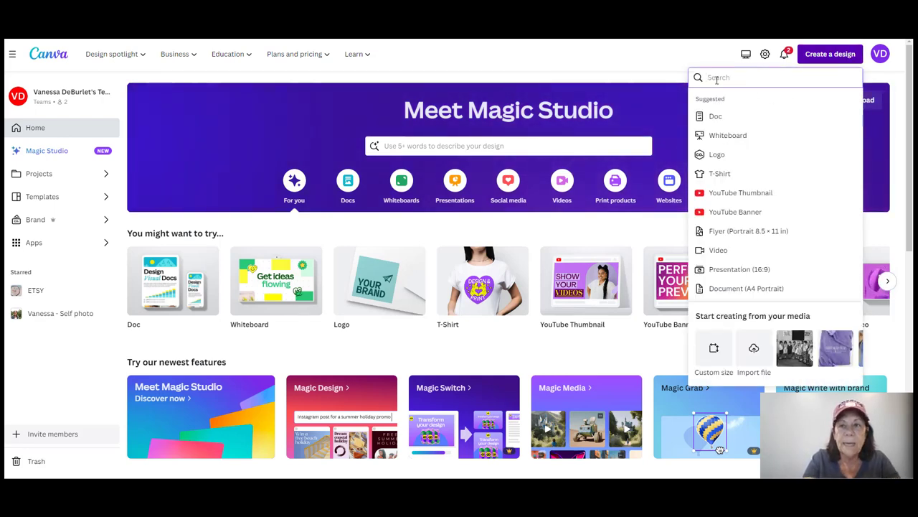
text(em scr)
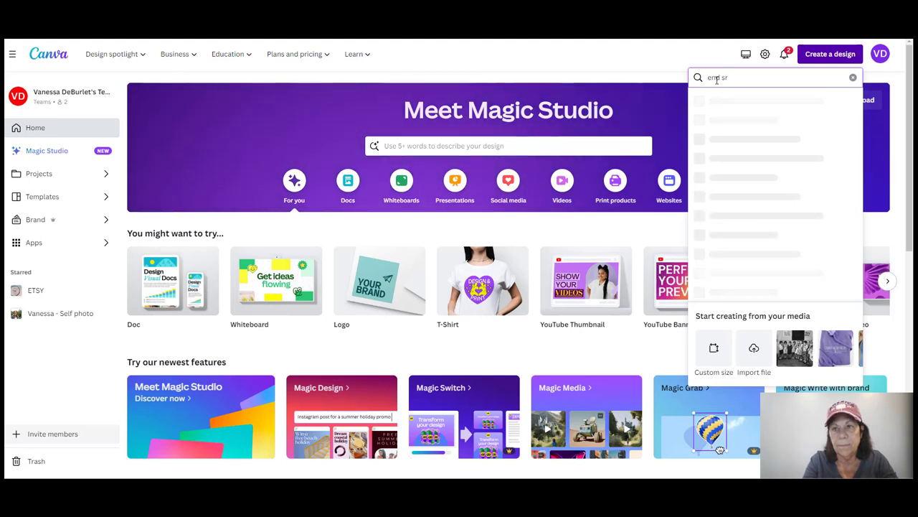
text(een for you)
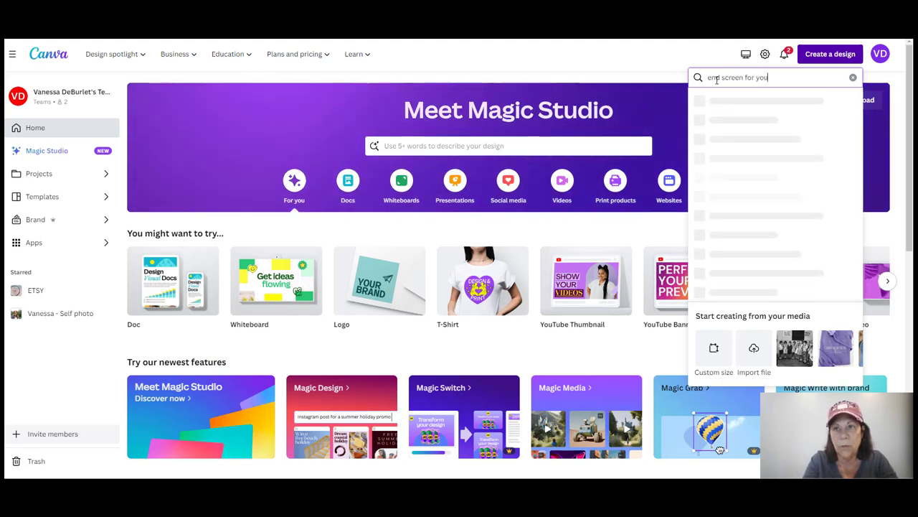
text(tube)
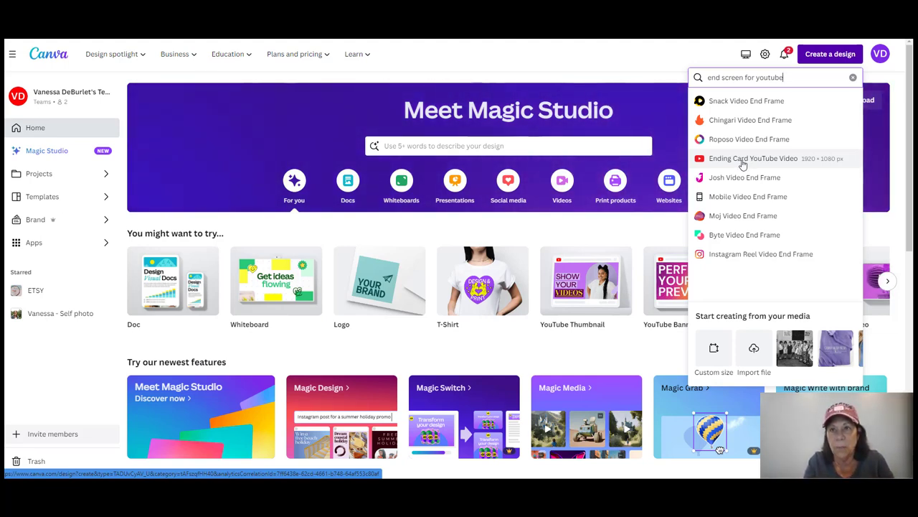
click(743, 158)
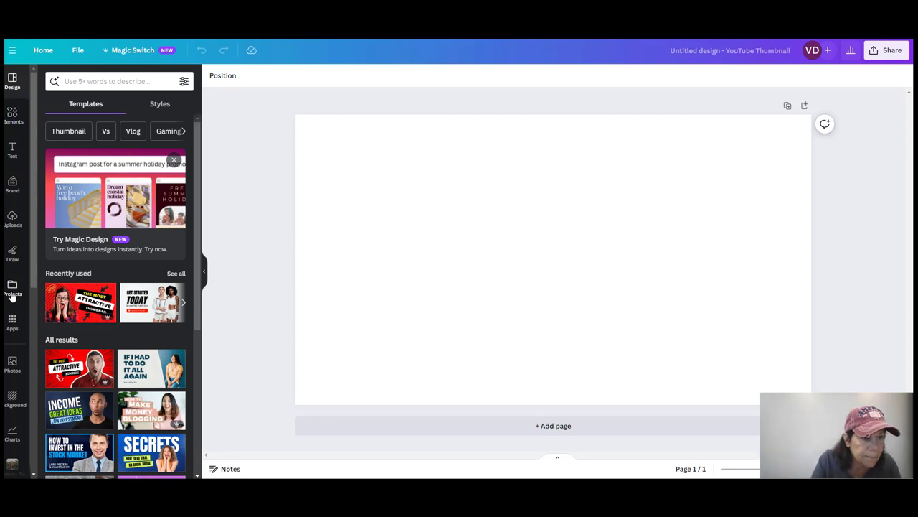
Show the Backgrounds panel and scroll down to the Flowers row.
click(13, 399)
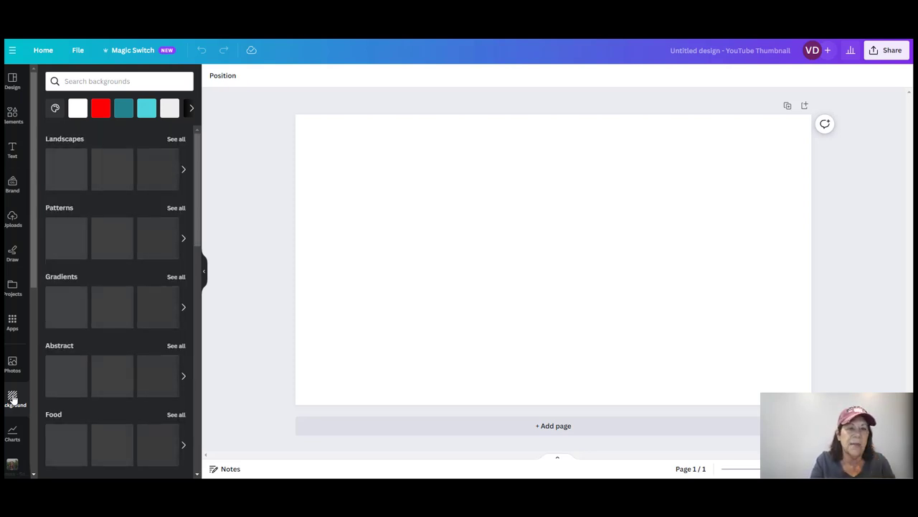
scroll(188, 270, down, 2)
scroll(189, 270, down, 1)
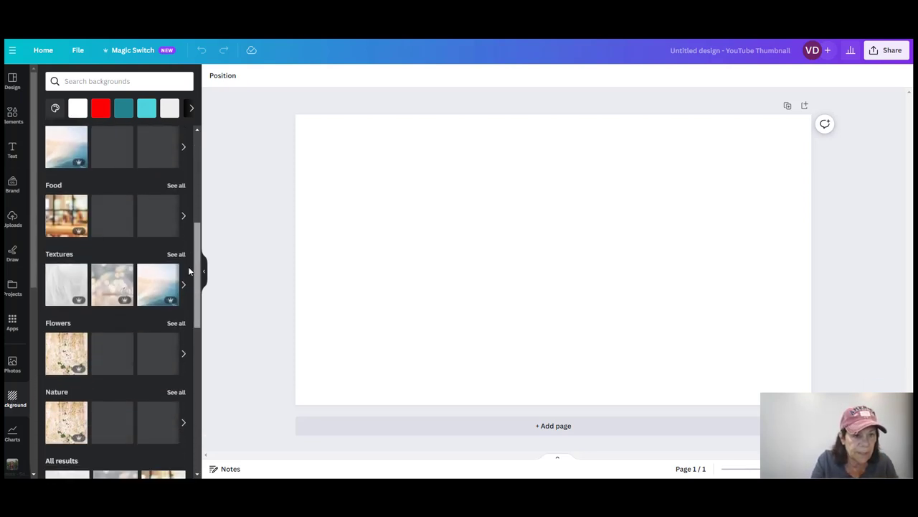
scroll(189, 270, down, 1)
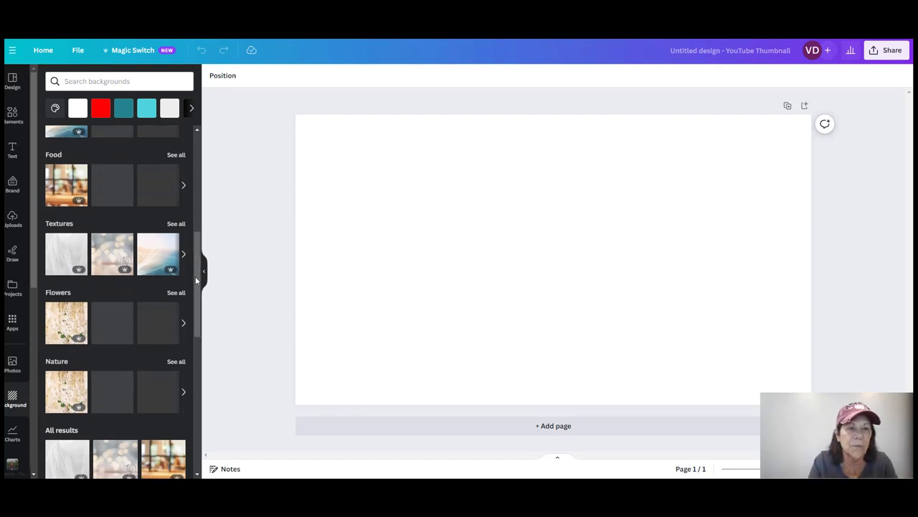
drag(195, 276, 194, 333)
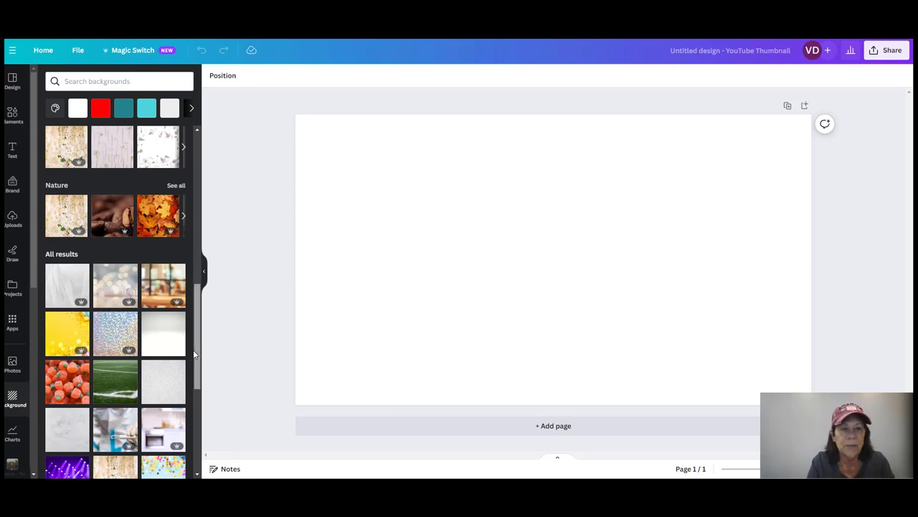
drag(193, 349, 196, 360)
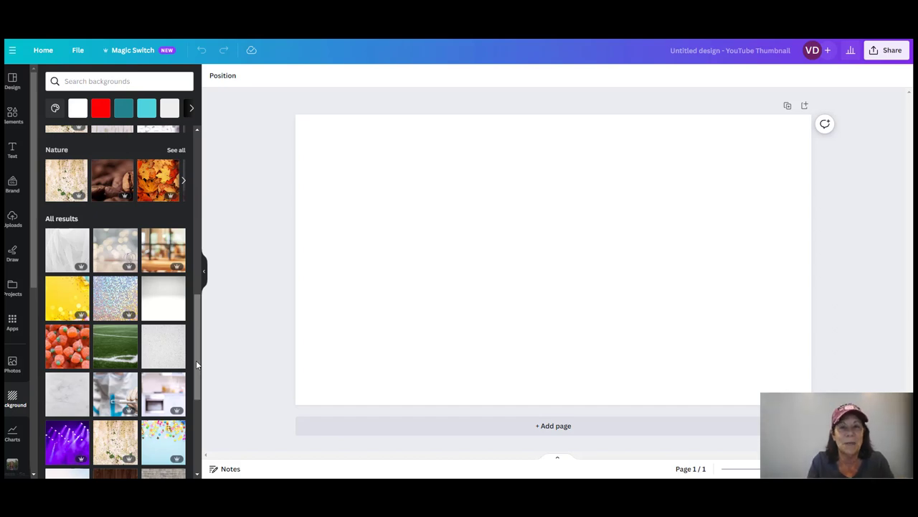
drag(196, 360, 196, 356)
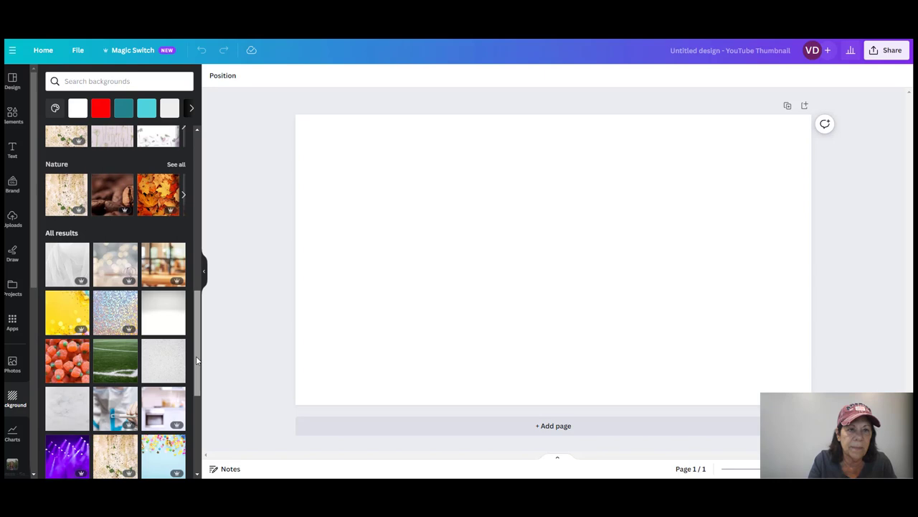
drag(196, 356, 200, 275)
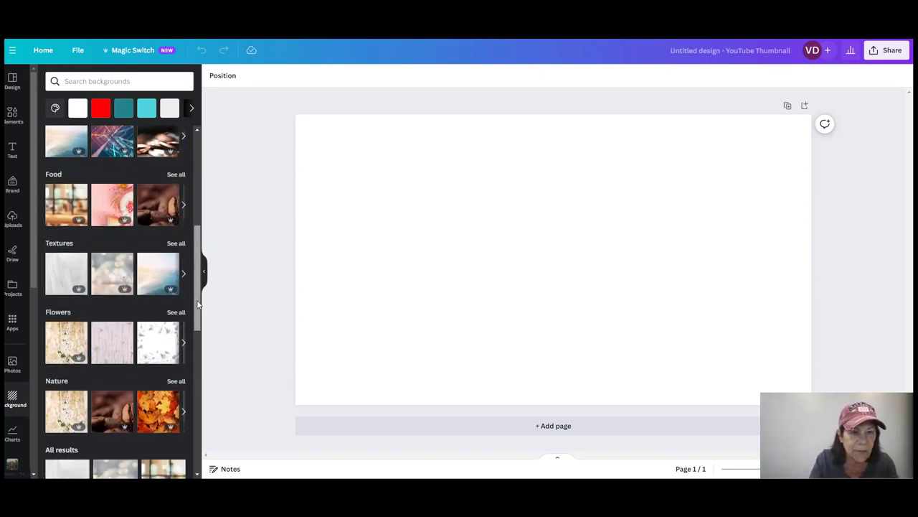
drag(199, 275, 198, 337)
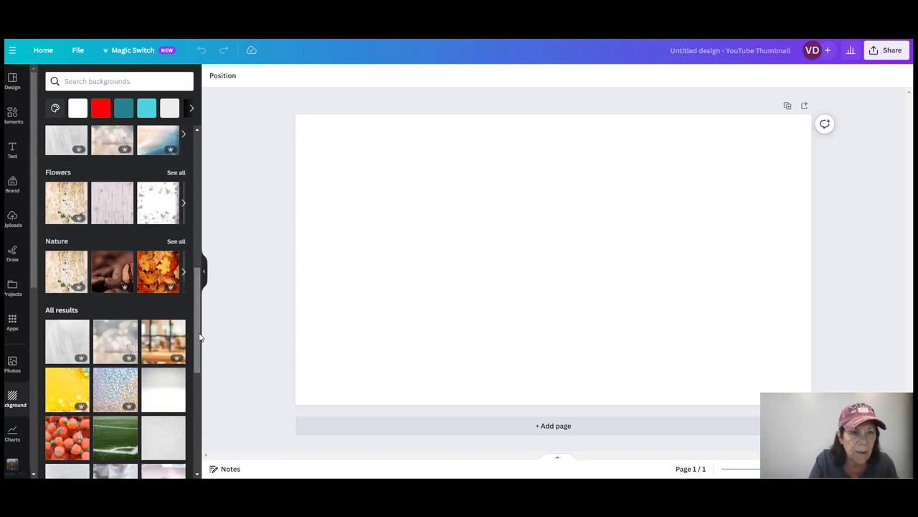
Apply the white flowers-and-petals background and add a heading text box.
click(157, 213)
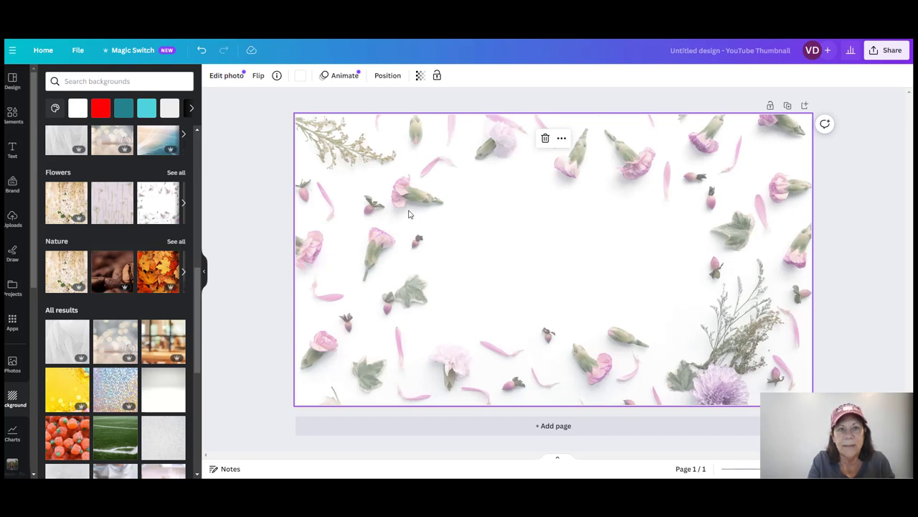
click(13, 161)
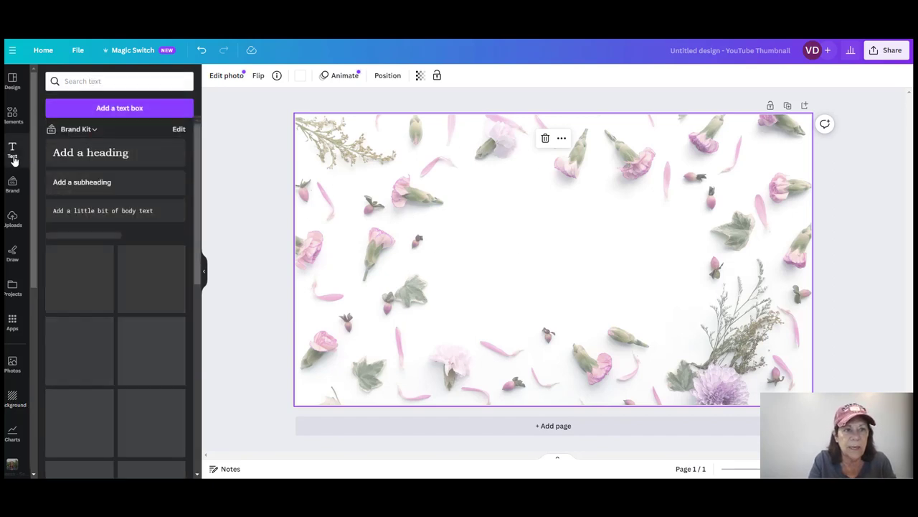
click(59, 154)
click(395, 193)
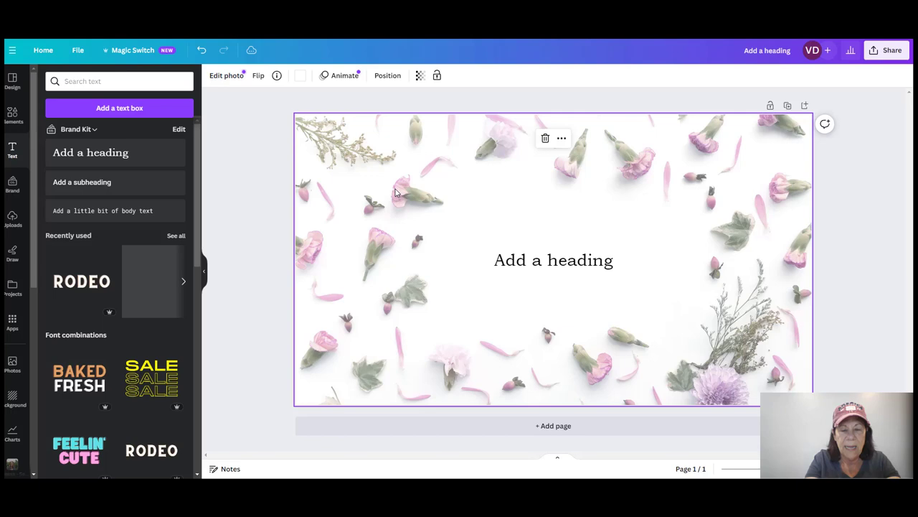
click(582, 263)
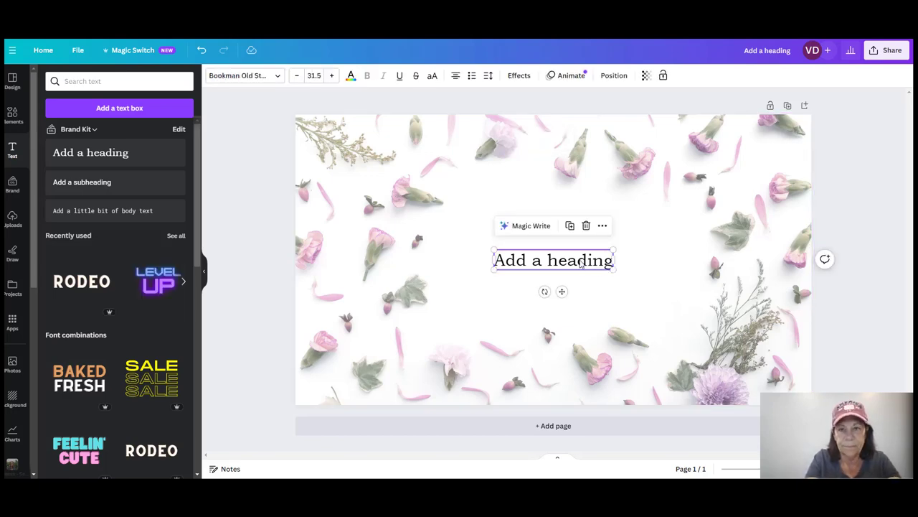
Change the heading text to 'Thanks for watching' and drag it toward the top.
drag(578, 262, 494, 262)
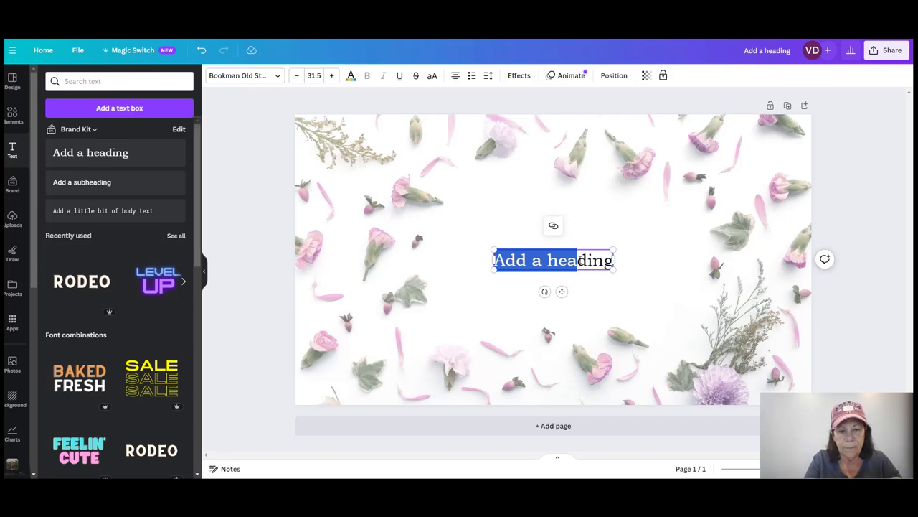
text(Thanks)
key(BackSpace)
key(BackSpace)
key(BackSpace)
key(BackSpace)
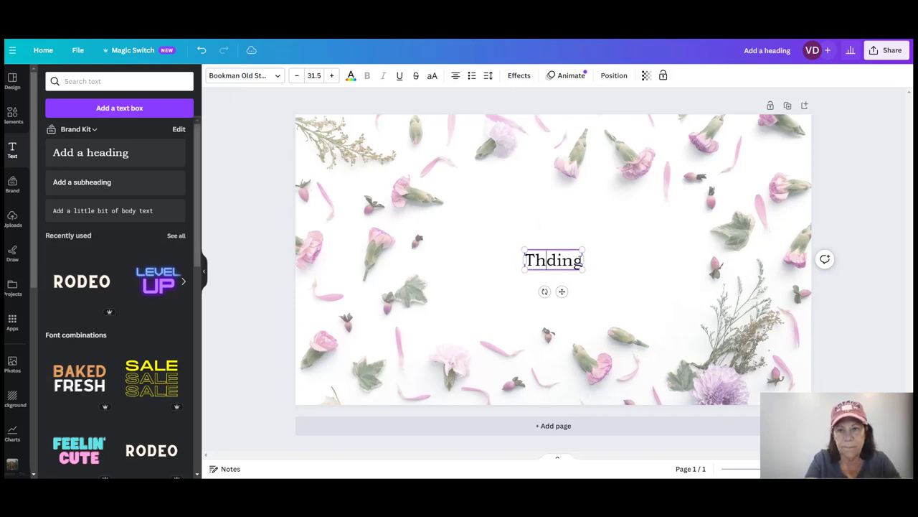
key(Delete)
key(Delete)
key(Delete)
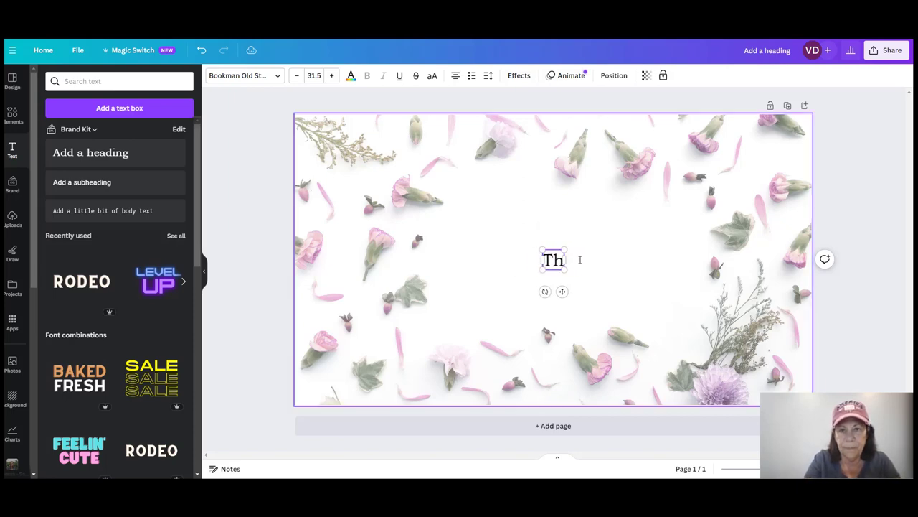
text(anks for )
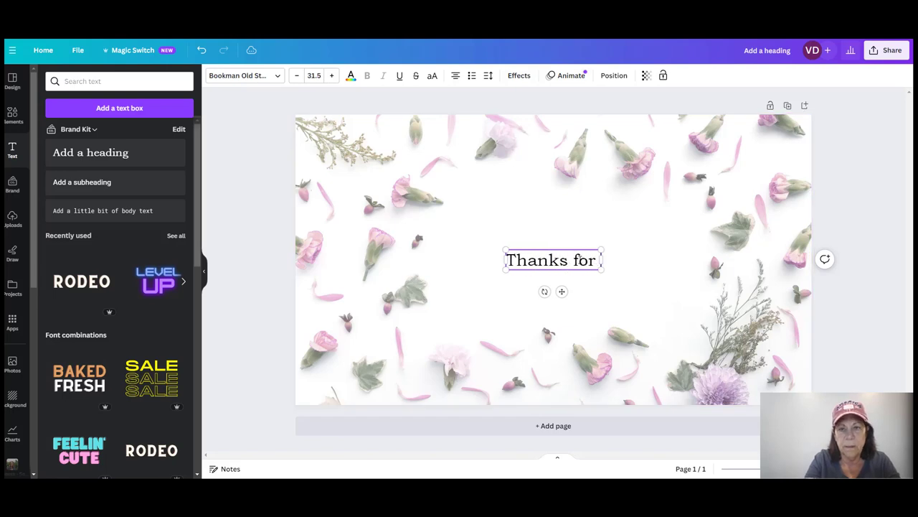
text(watching)
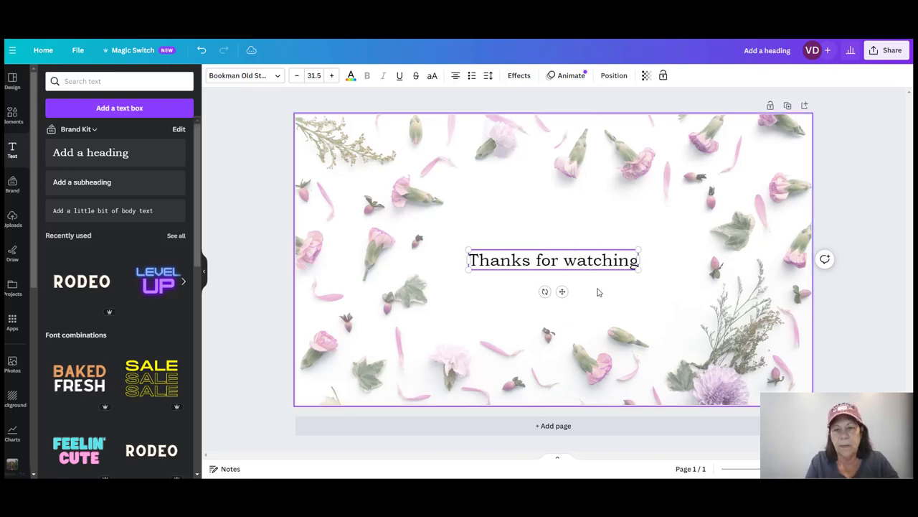
click(598, 291)
click(587, 265)
drag(586, 266, 578, 210)
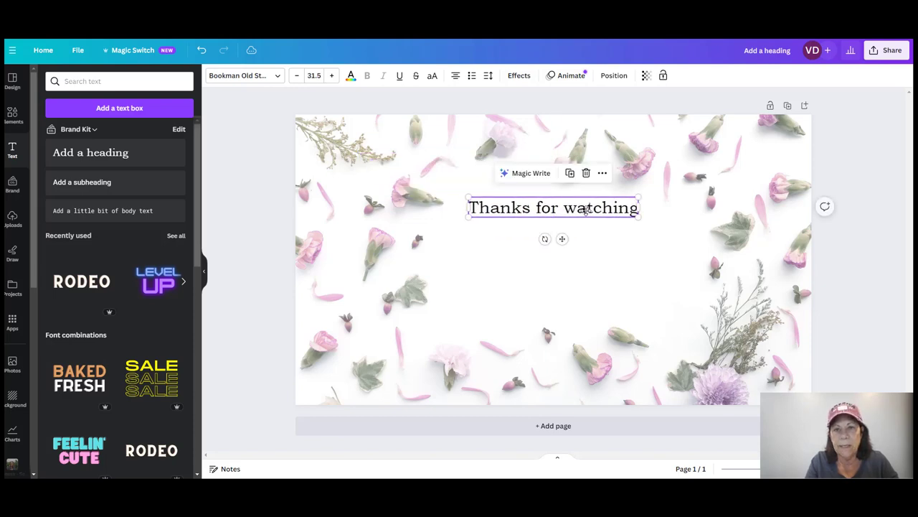
Check the heading's font and increase its size to 35.5, then review the text colour choices.
click(442, 224)
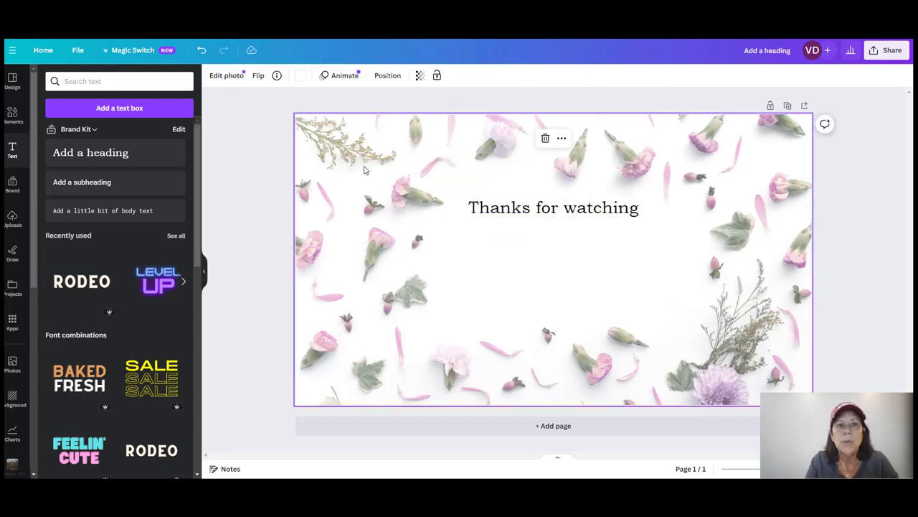
click(470, 210)
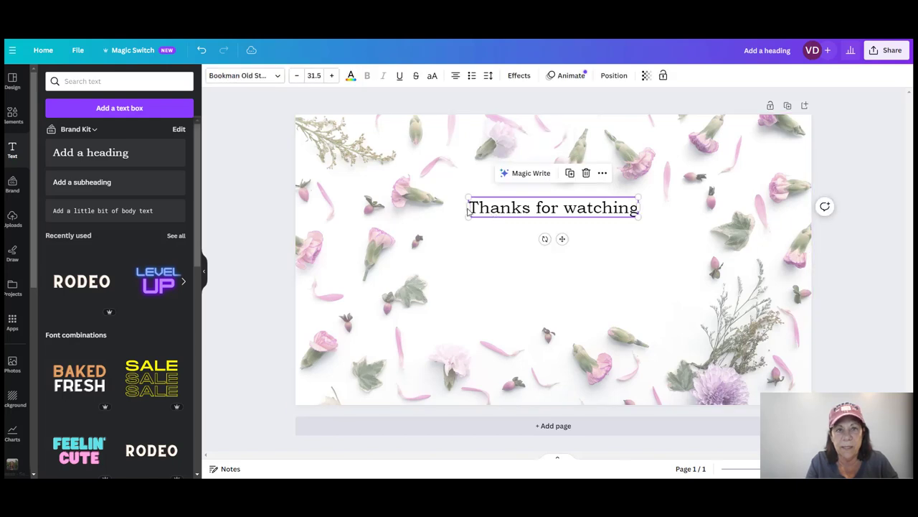
click(278, 78)
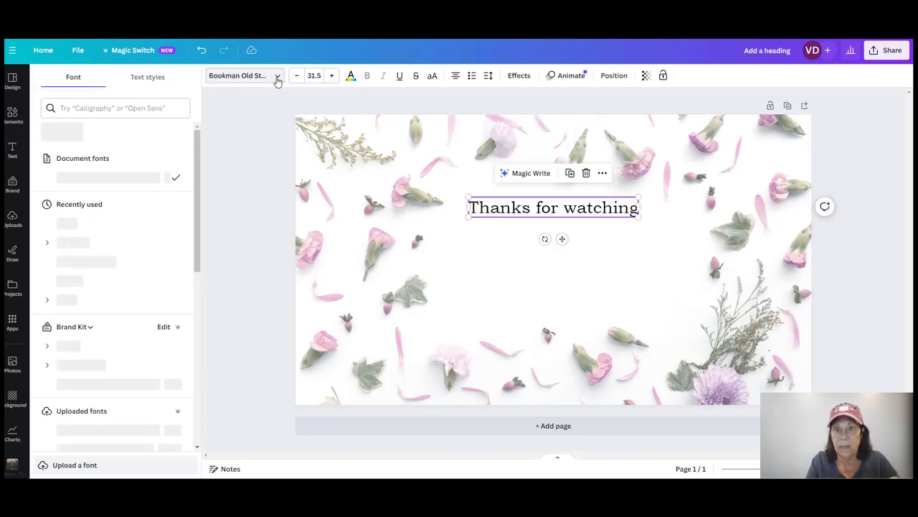
click(278, 78)
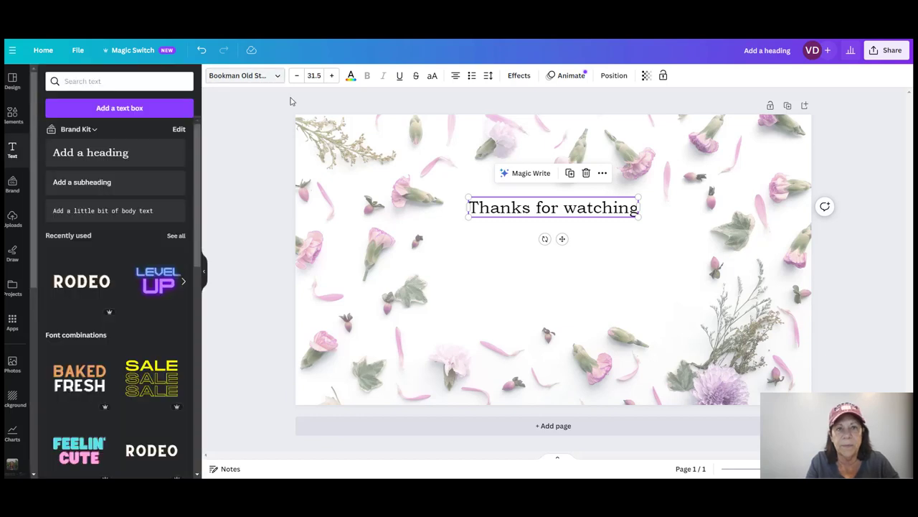
click(333, 76)
click(332, 76)
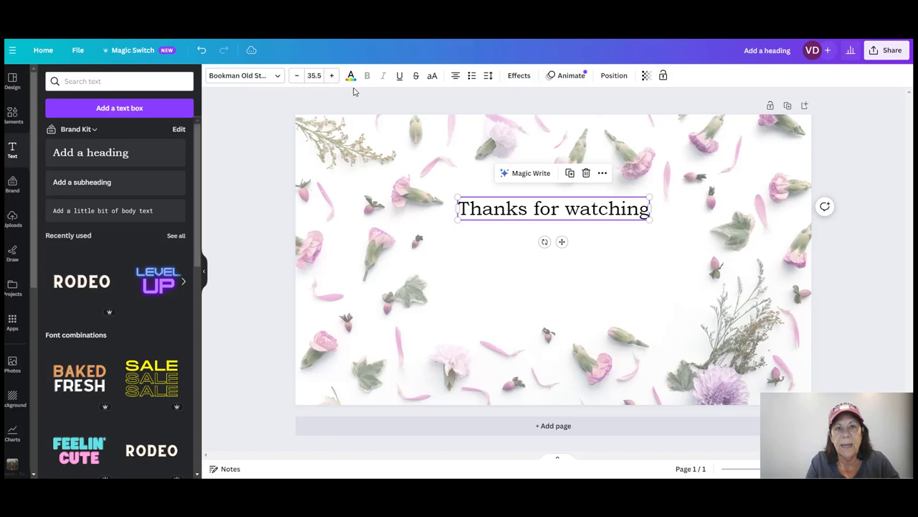
click(351, 77)
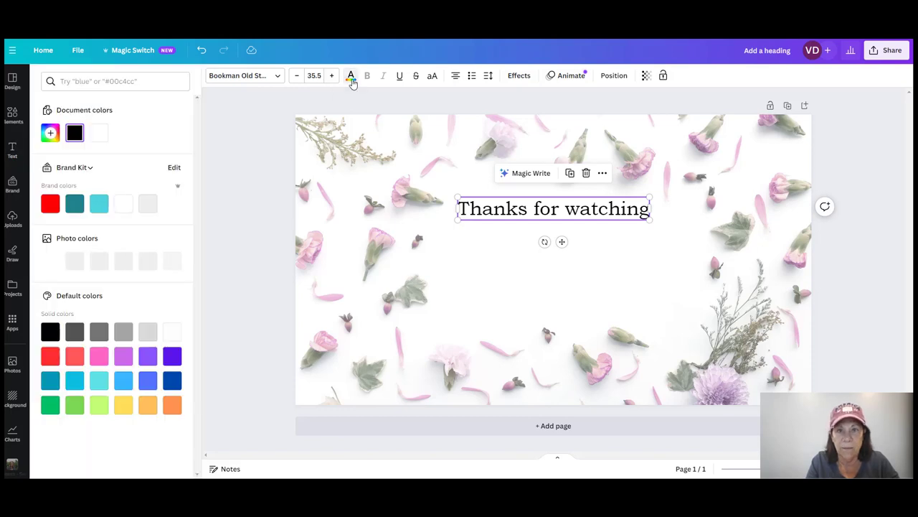
click(477, 274)
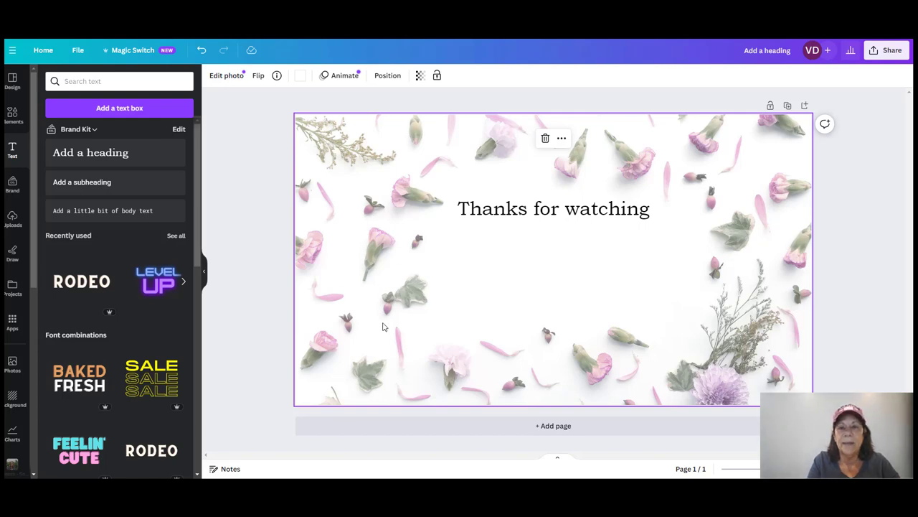
Centre the heading horizontally and position it close to the top edge.
click(589, 217)
drag(589, 216, 584, 203)
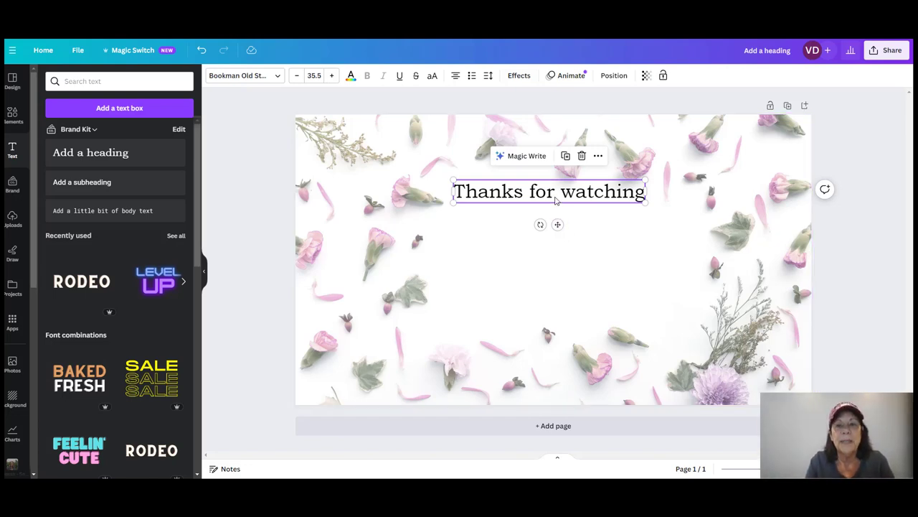
drag(554, 203, 557, 201)
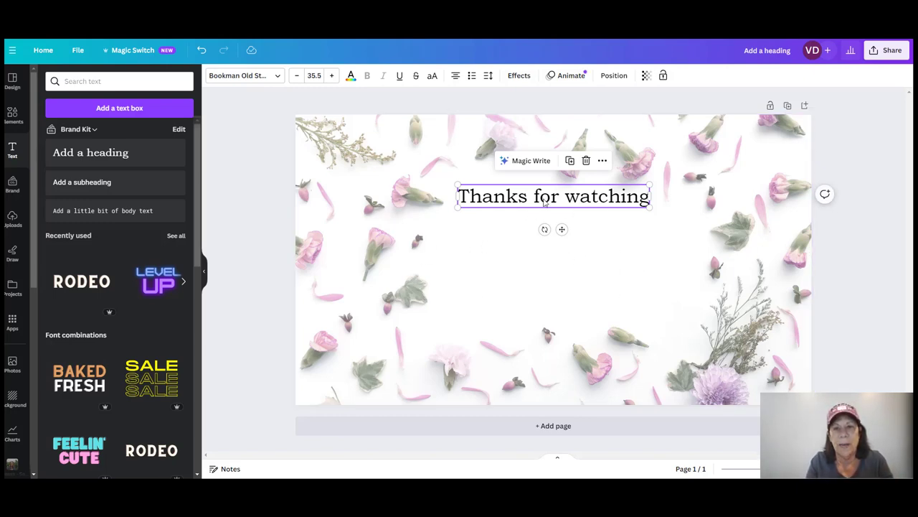
drag(547, 202, 546, 186)
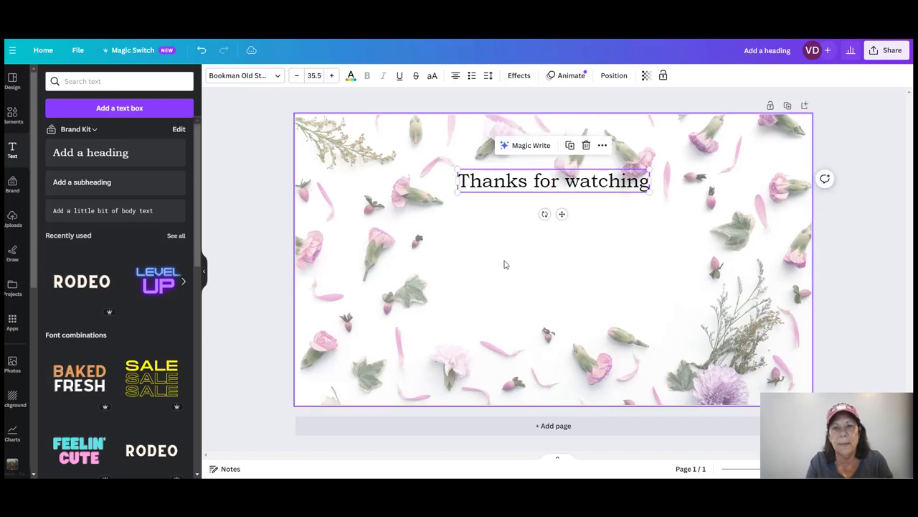
click(582, 291)
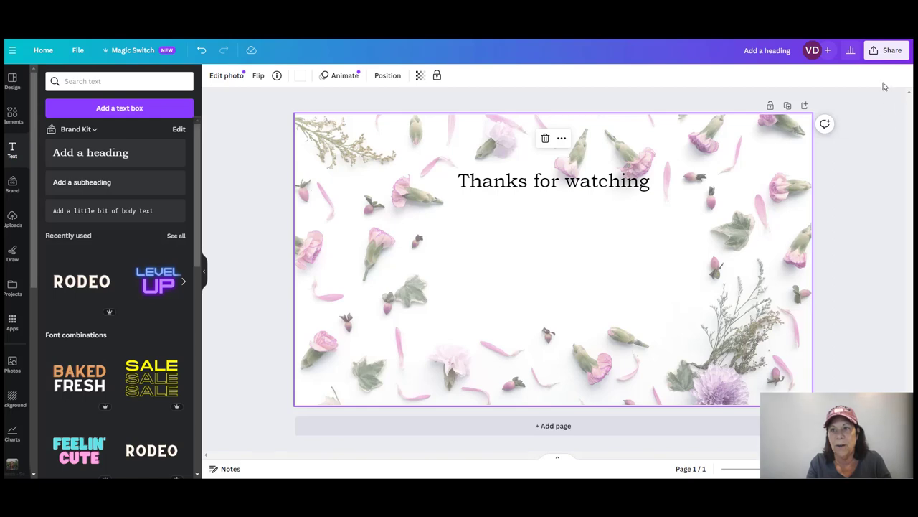
Bring up the Download options from the Share panel.
click(888, 50)
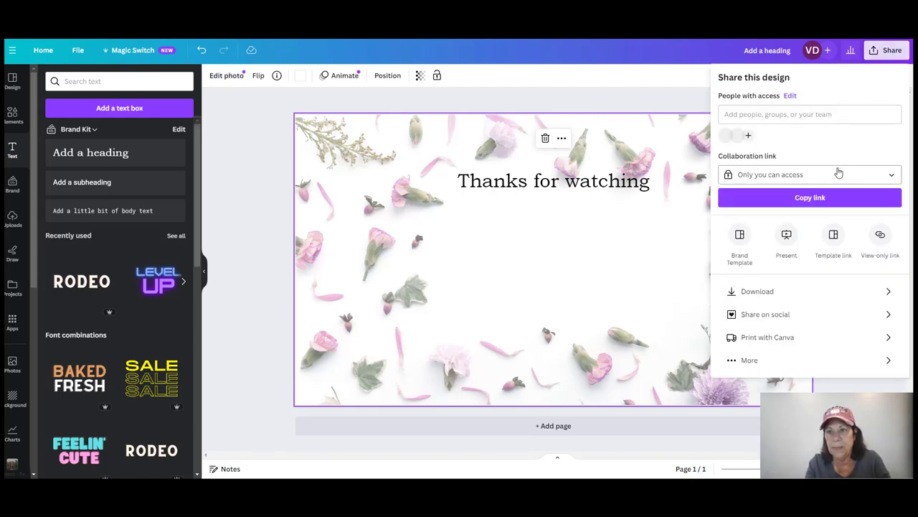
click(759, 291)
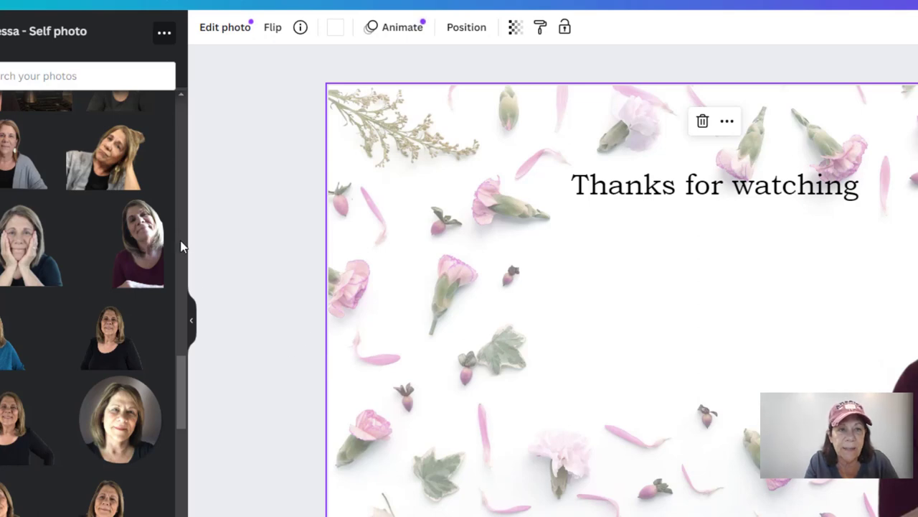
Scroll through the uploaded self photos in the Uploads panel.
scroll(181, 247, up, 5)
drag(178, 320, 173, 162)
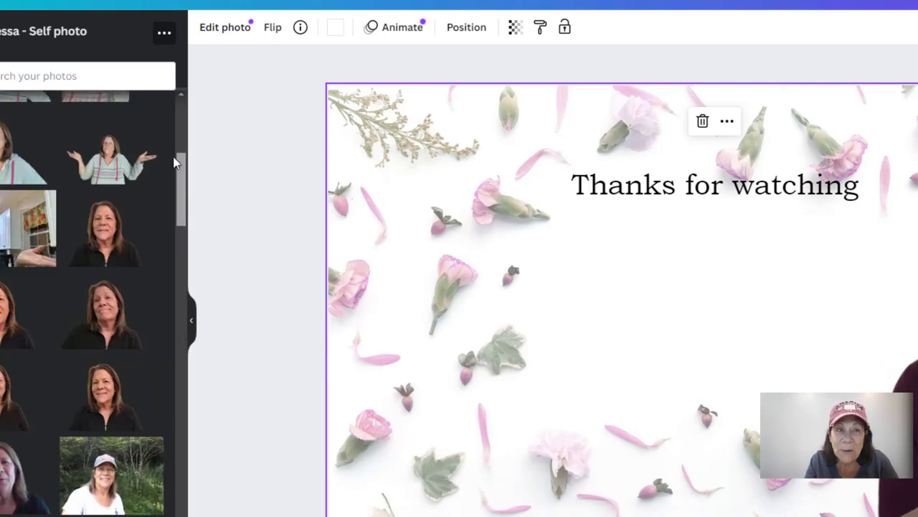
scroll(173, 161, up, 3)
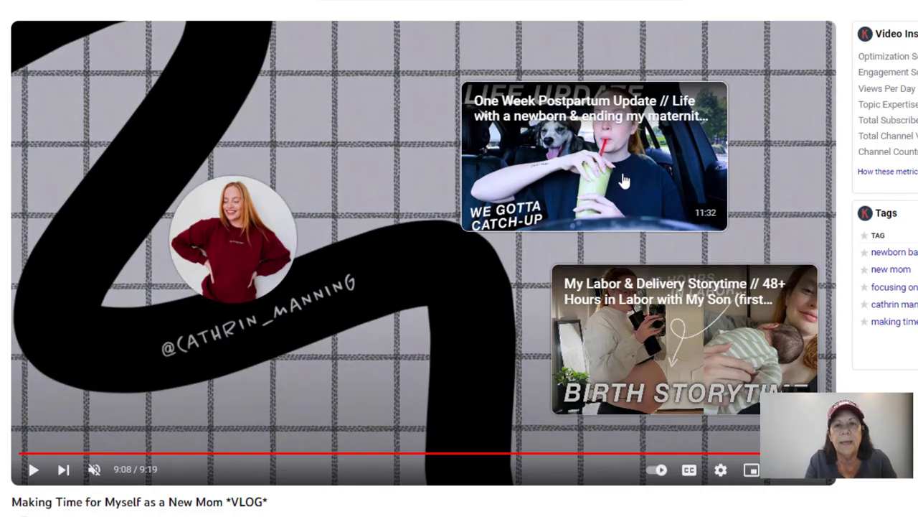
drag(617, 168, 745, 168)
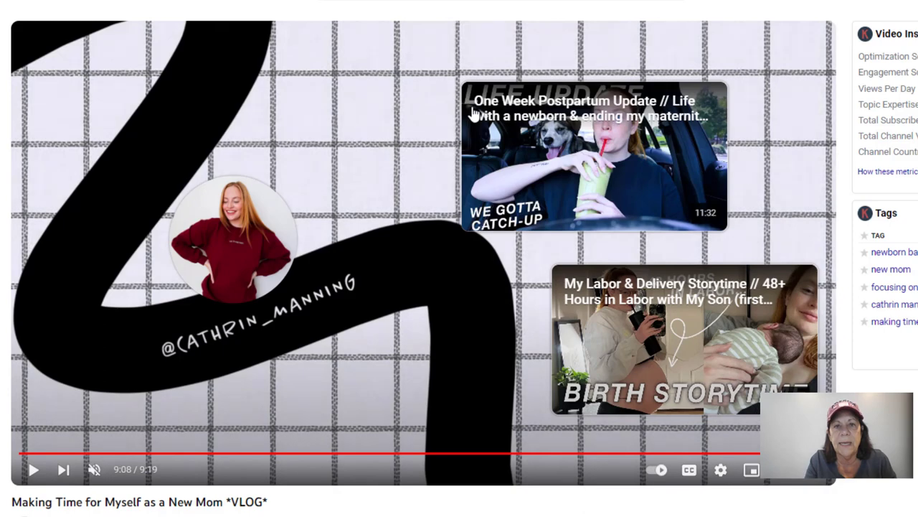